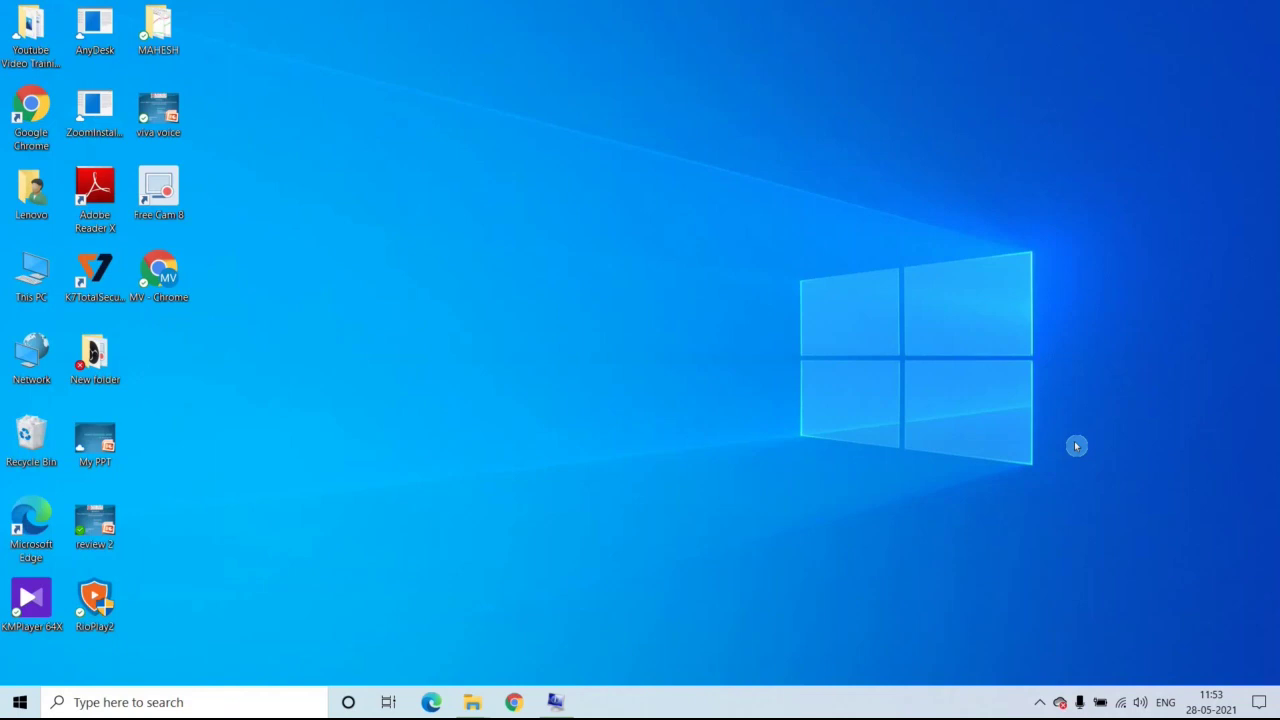
In maximized Chrome, search Google for 'microsoft playstore' and open the Windows Apps – Microsoft Store result.
double_click(155, 282)
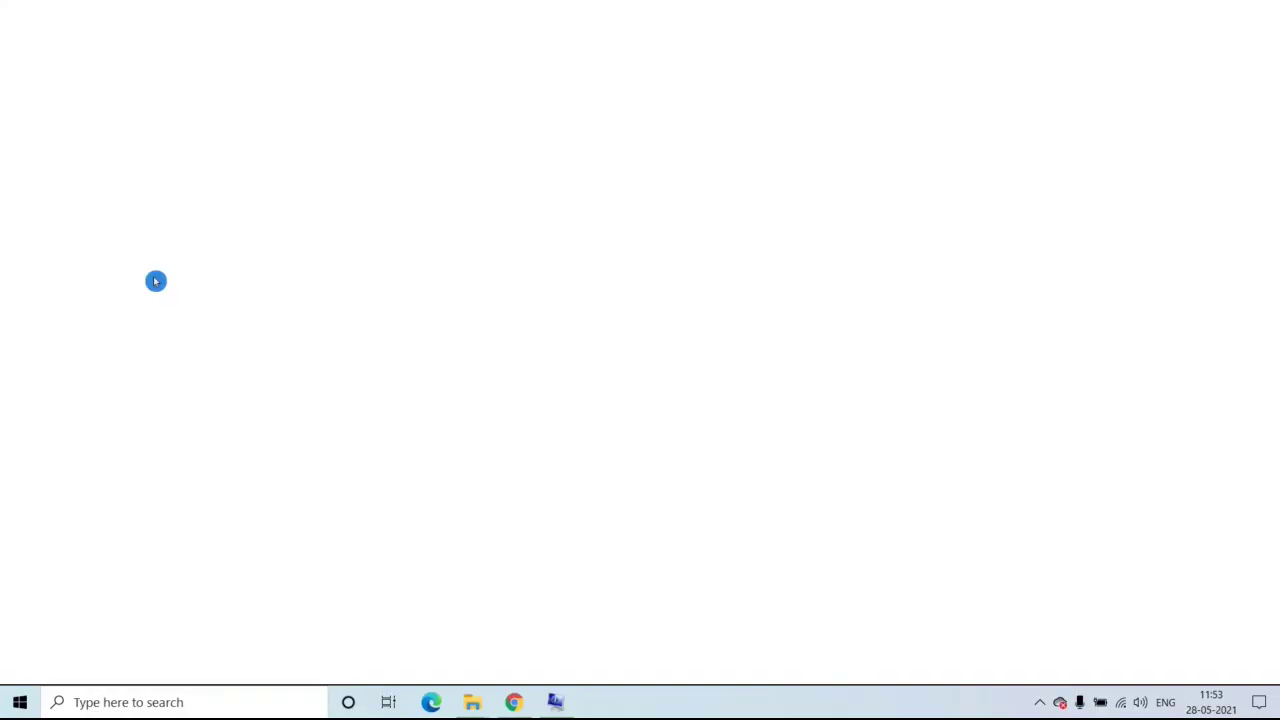
left_click(905, 23)
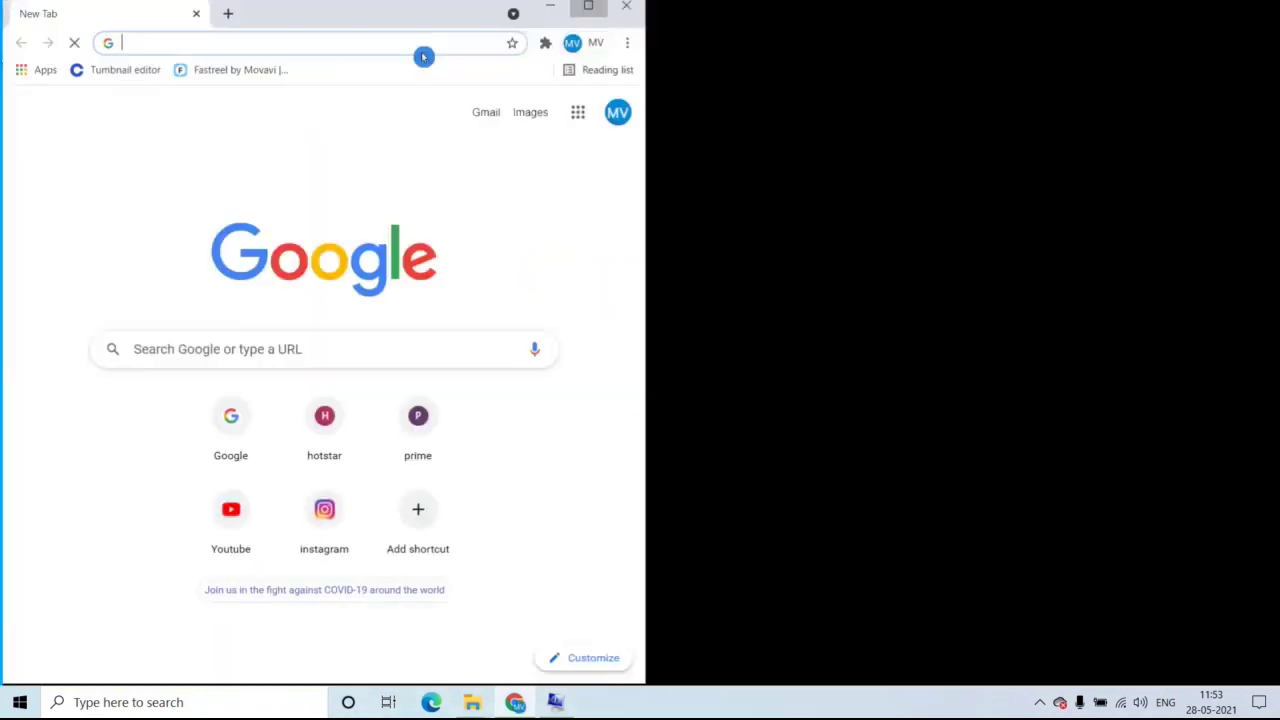
left_click(215, 36)
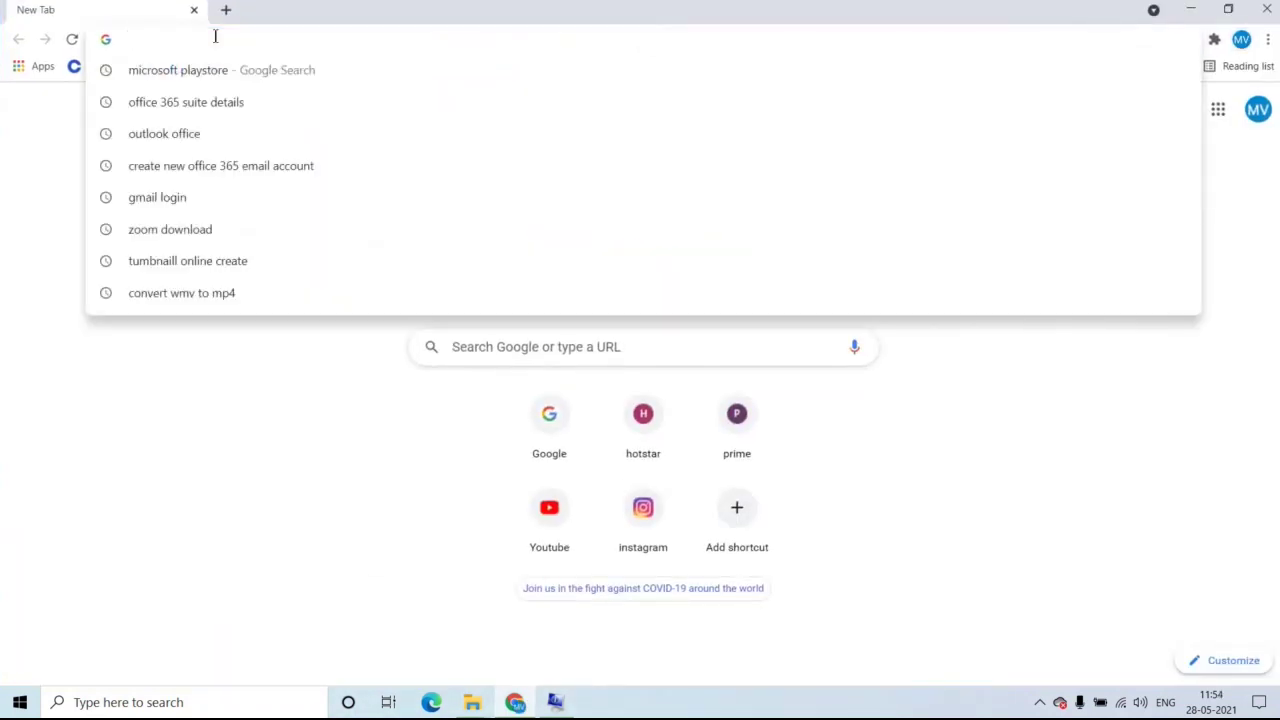
type("micr")
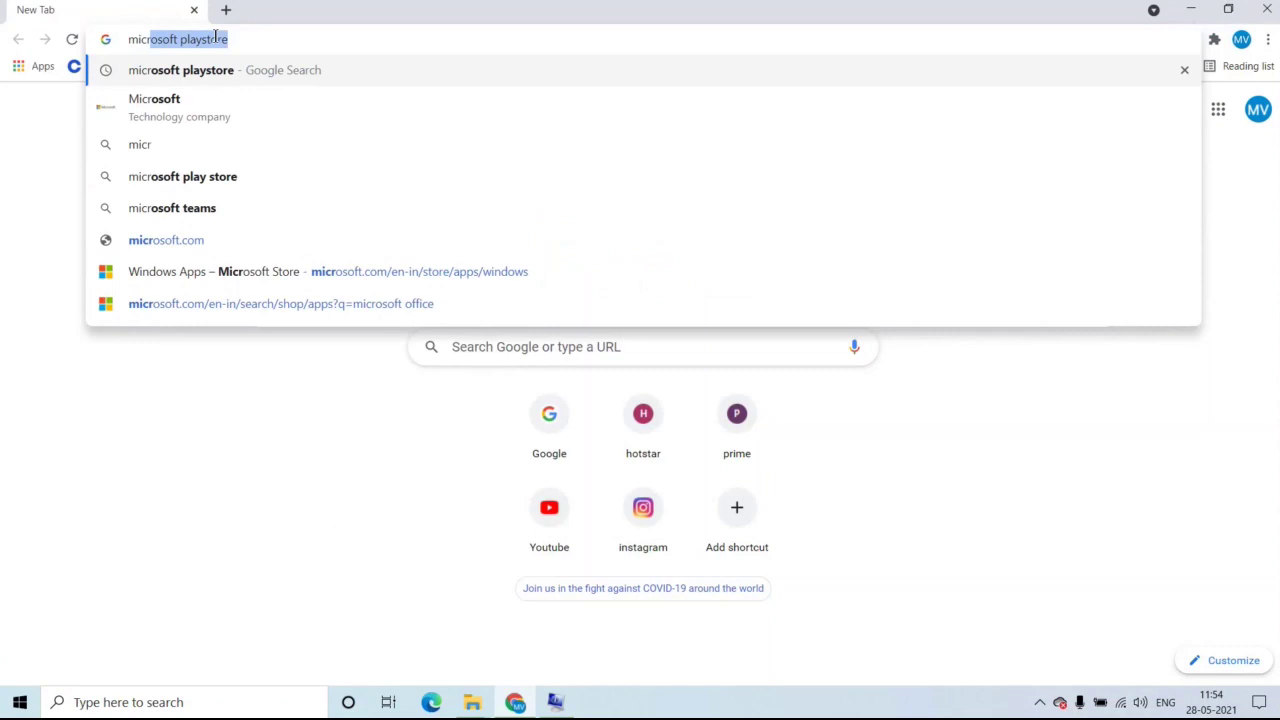
key("Return")
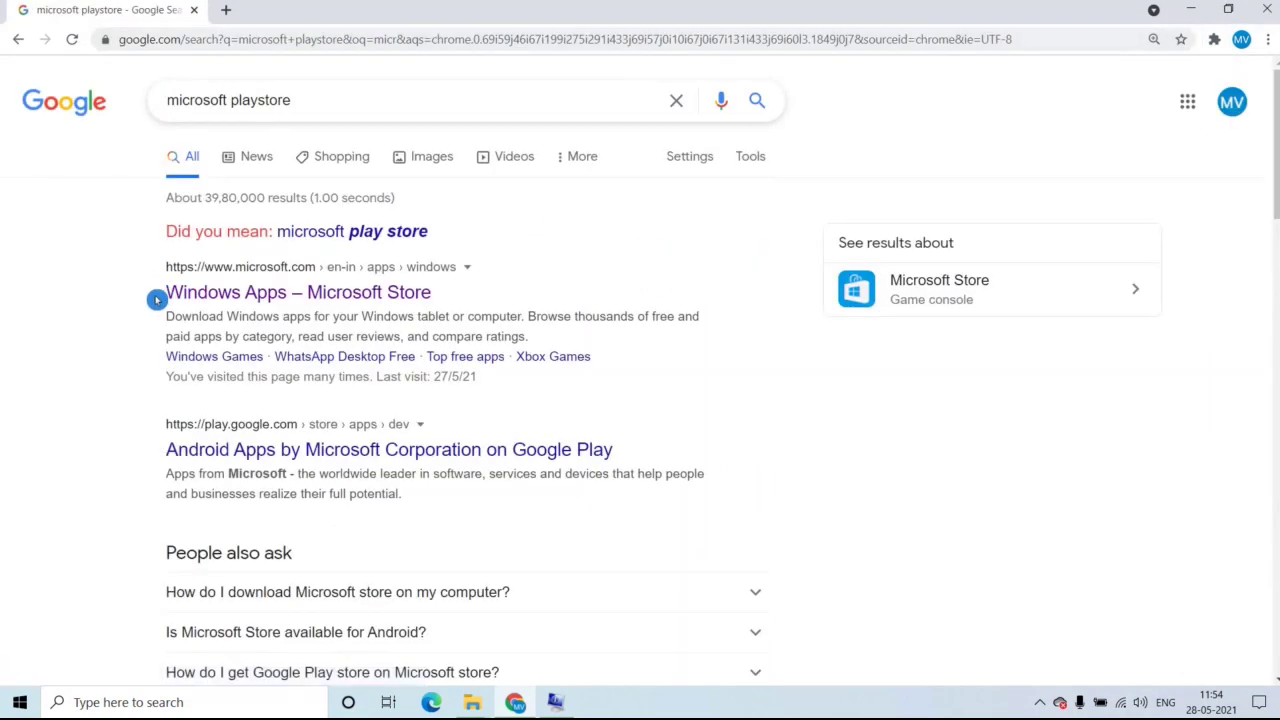
left_click(293, 300)
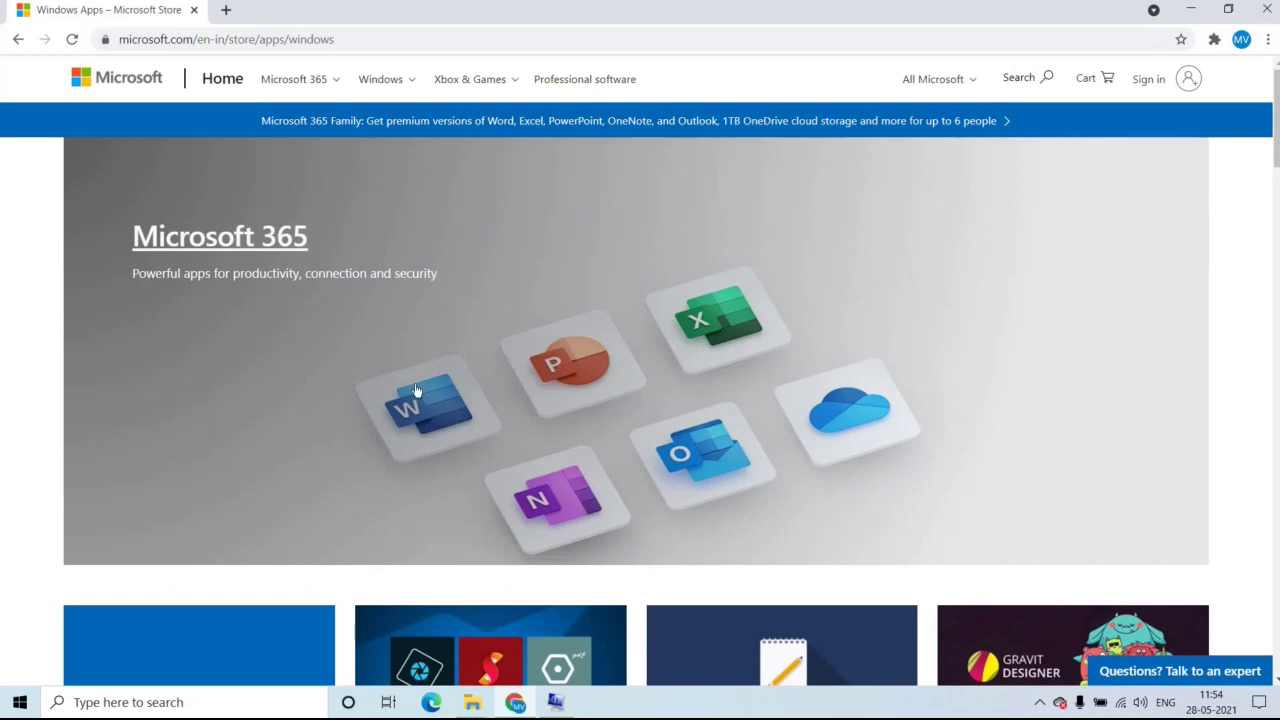
Run a Microsoft.com site search for 'microsoft office'.
left_click(1049, 78)
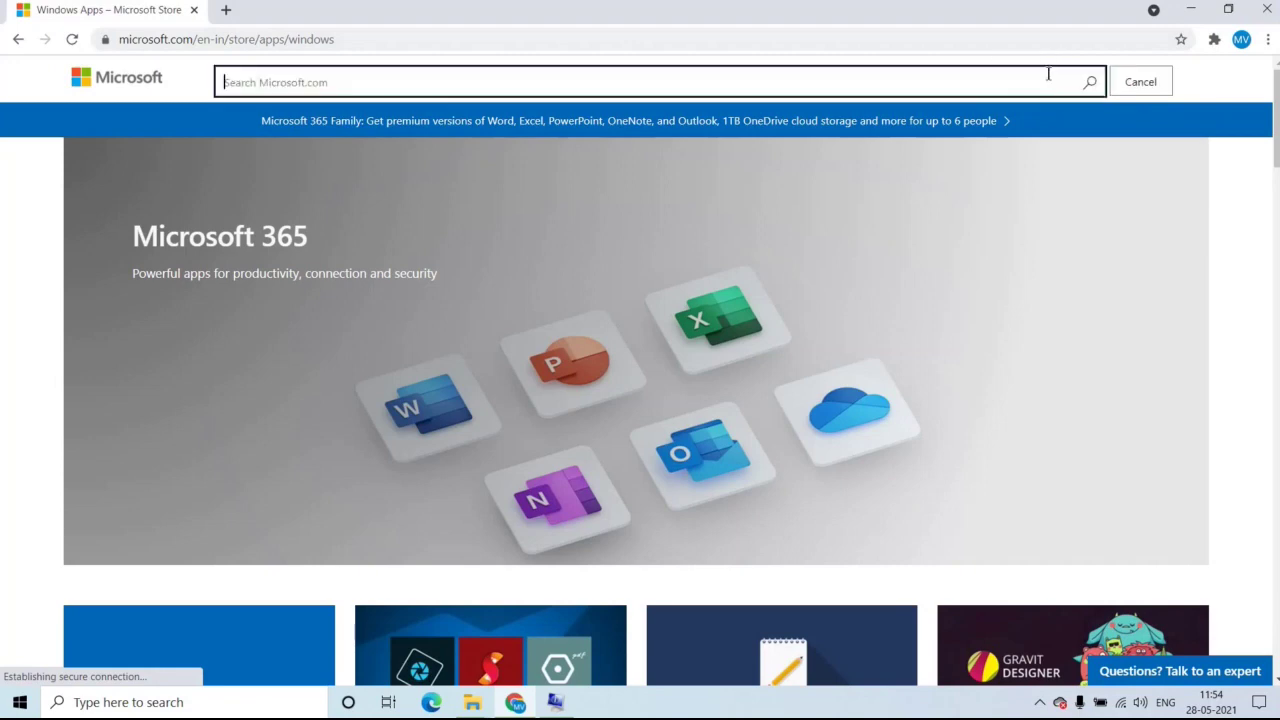
type("m")
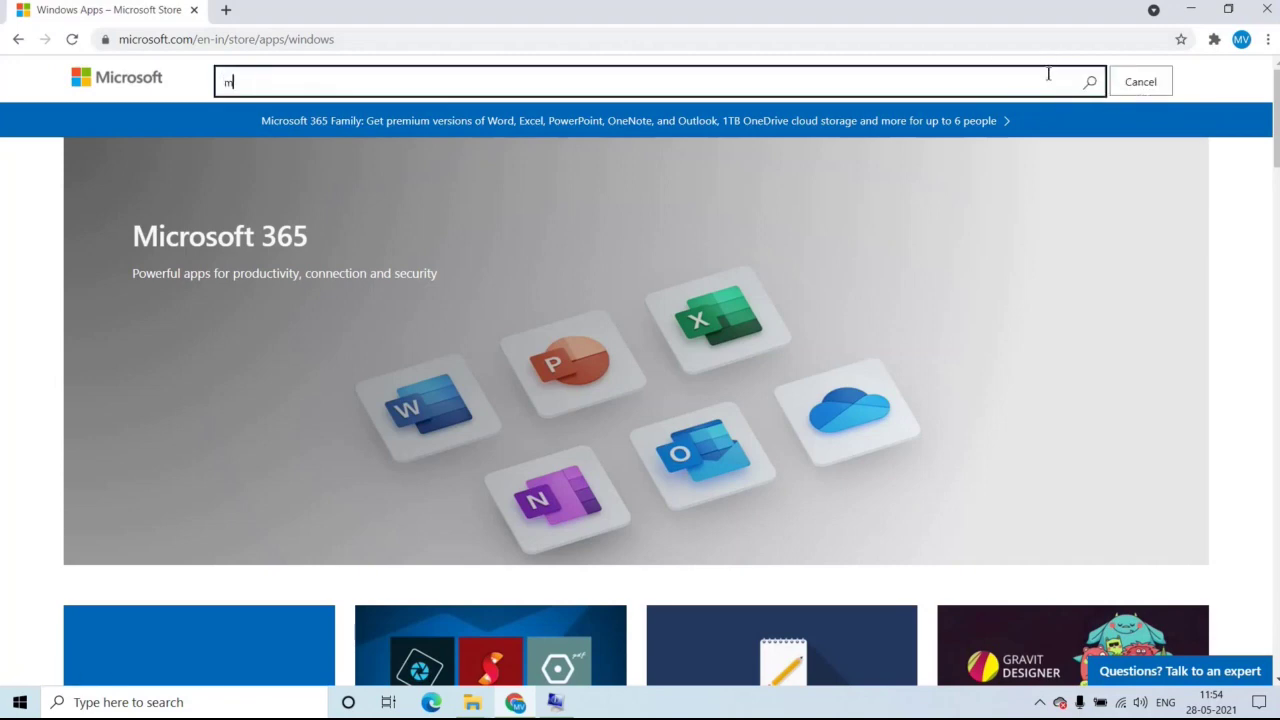
type("icro")
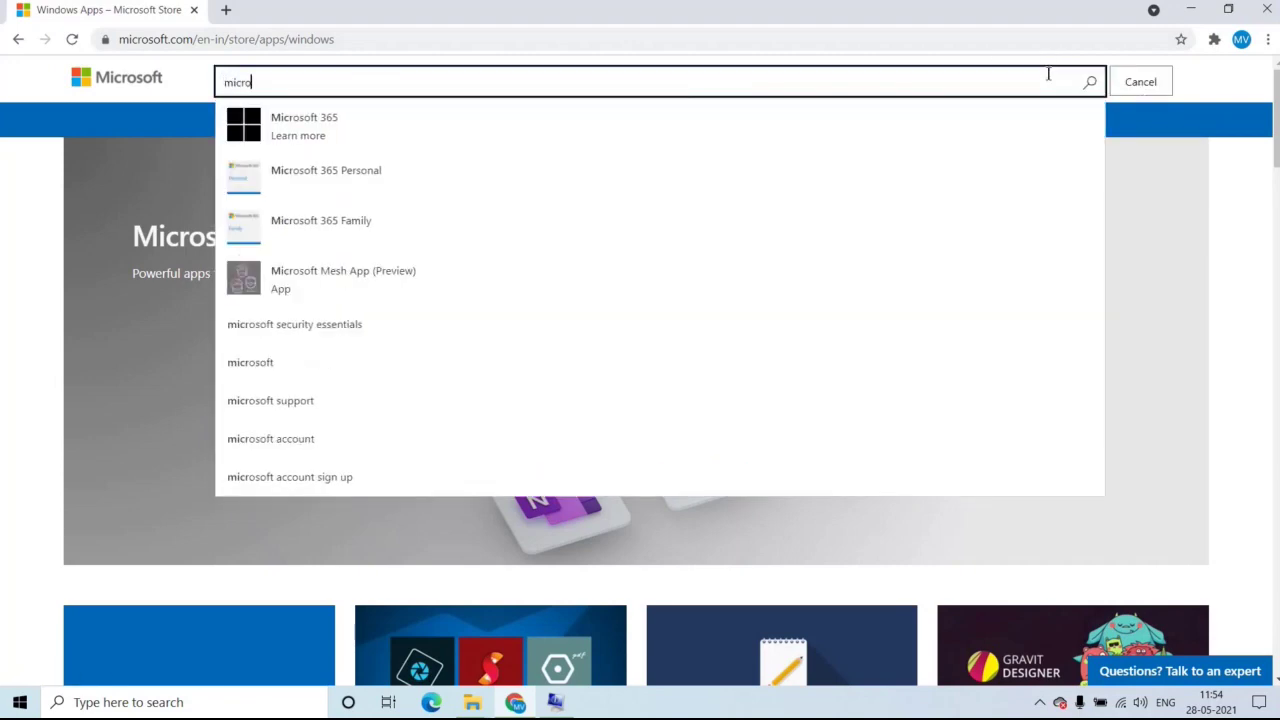
type("soft office")
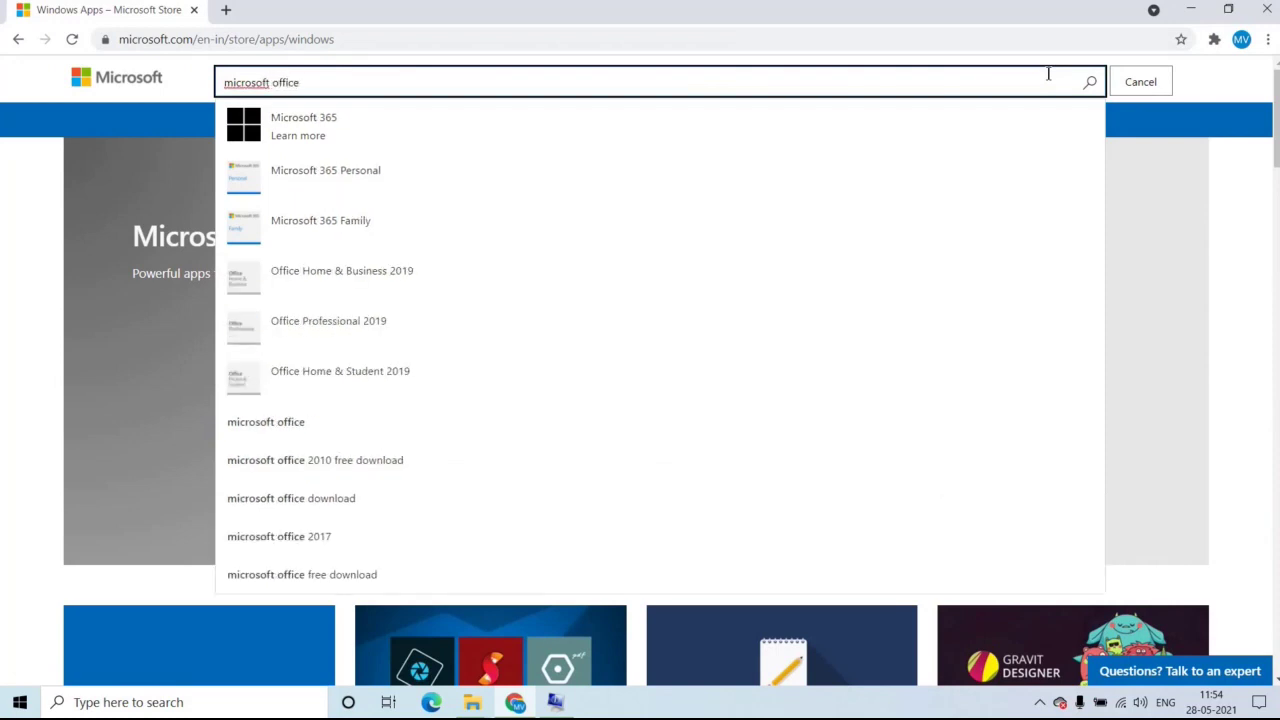
key("Return")
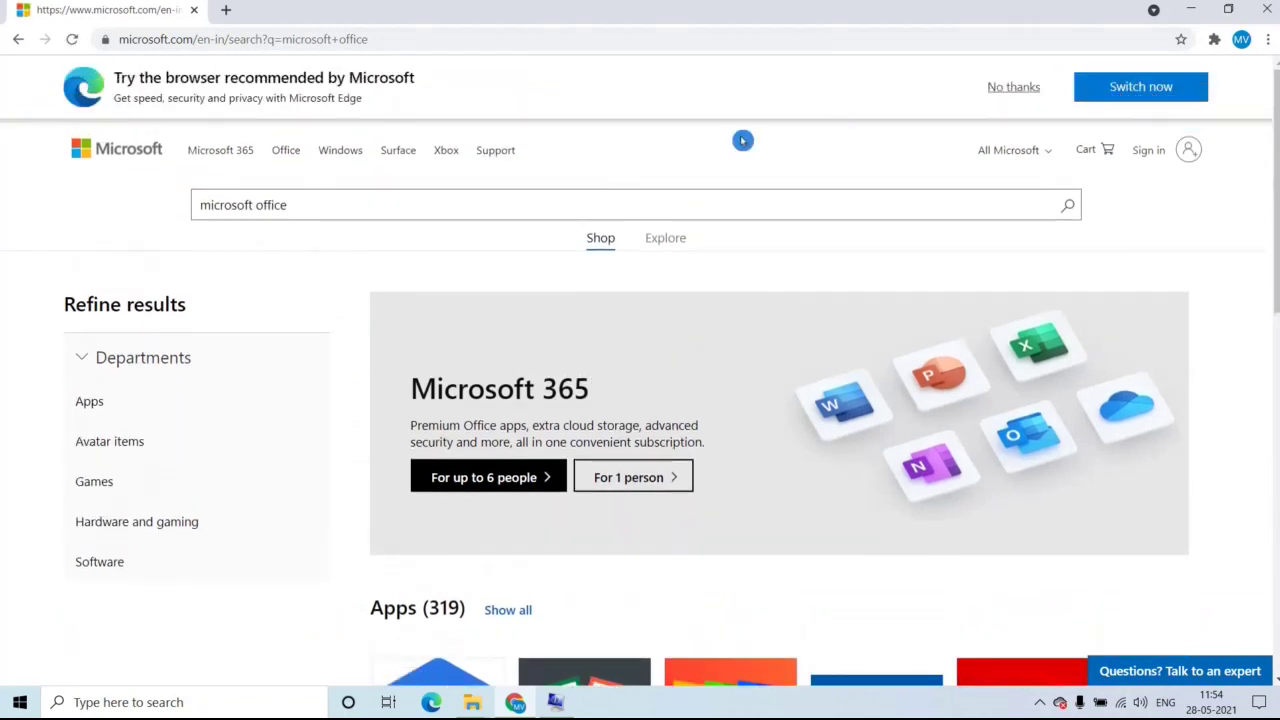
Filter the 'microsoft office' results to the Apps department and open the Office (Free) product page.
left_click(129, 405)
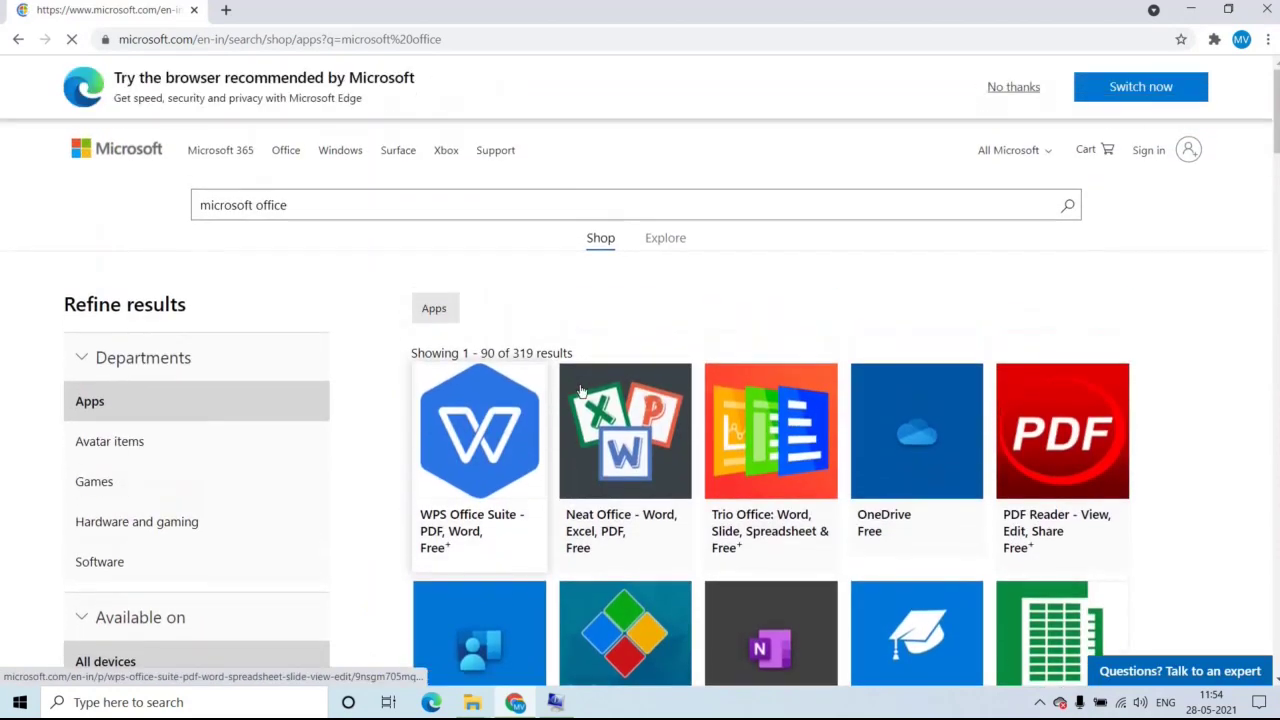
scroll(784, 444, "down", 1)
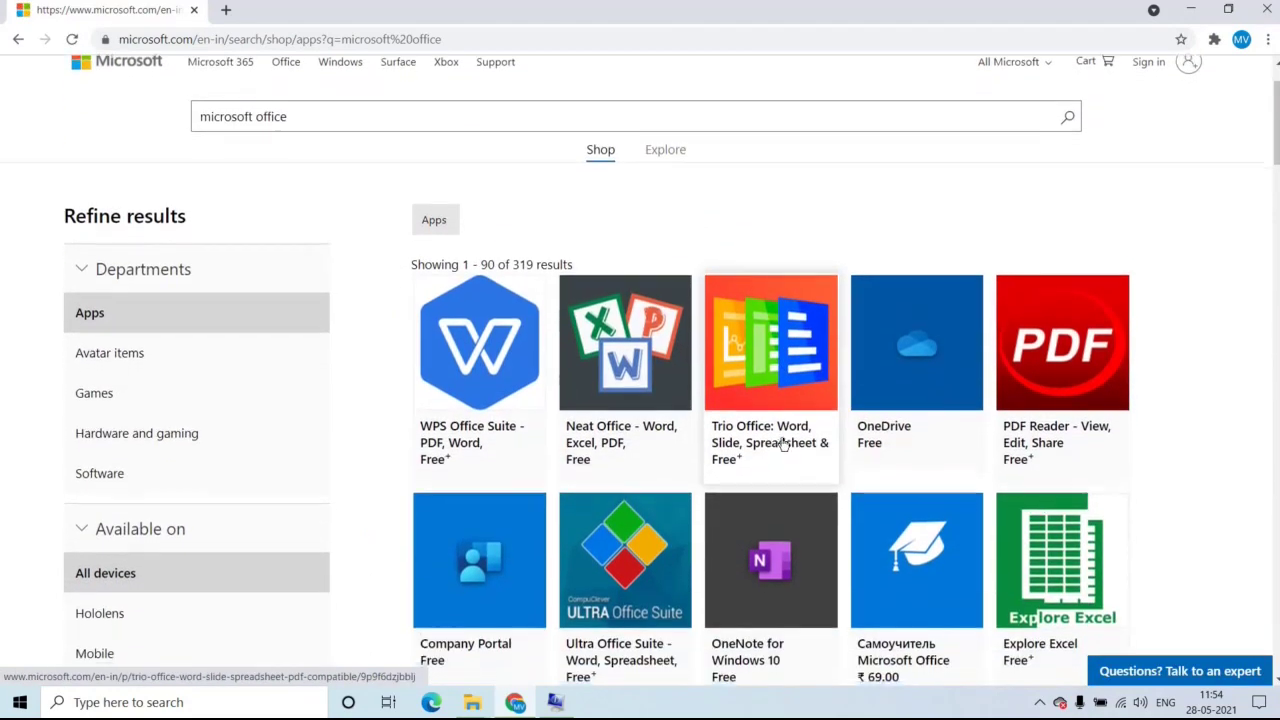
scroll(784, 444, "down", 5)
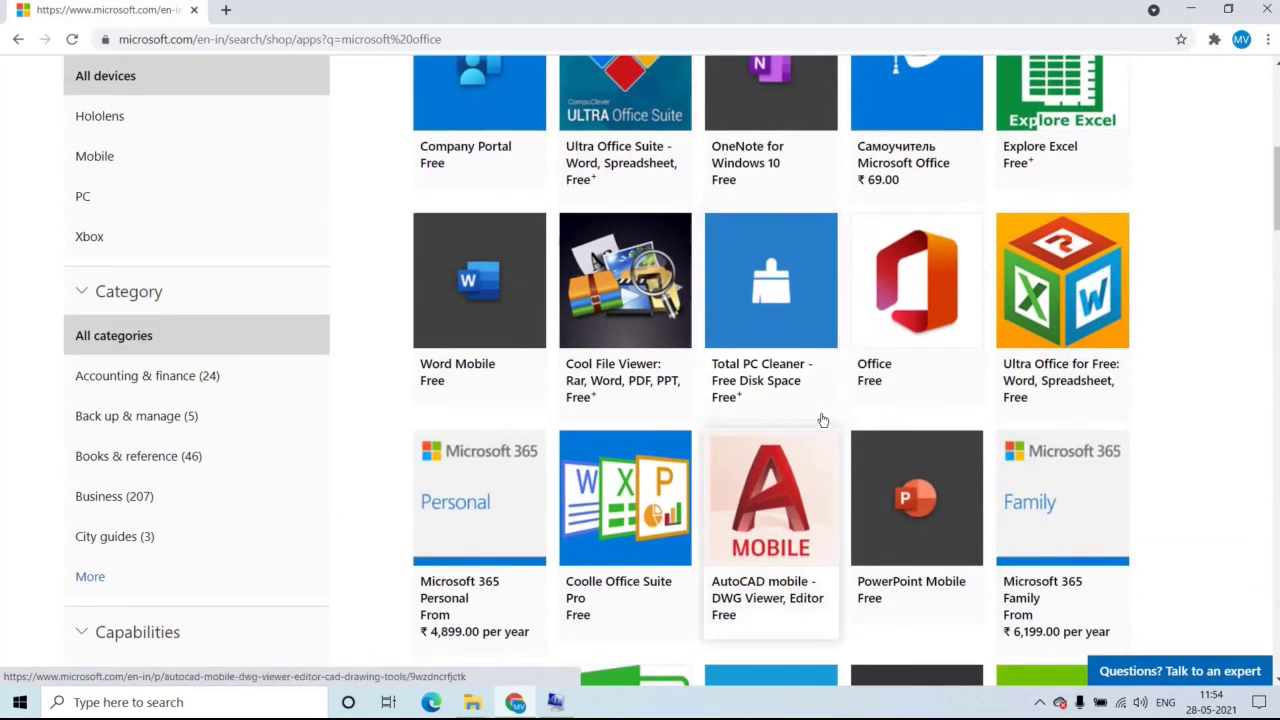
scroll(822, 420, "up", 1)
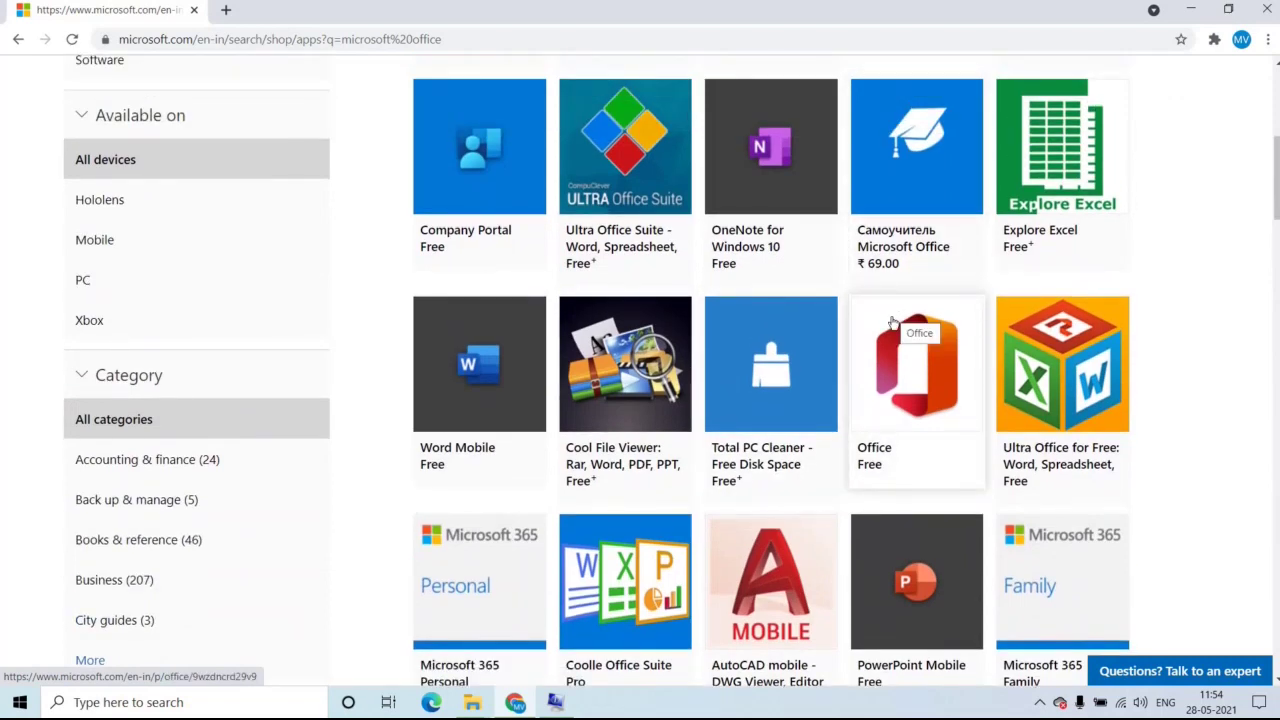
scroll(897, 321, "down", 1)
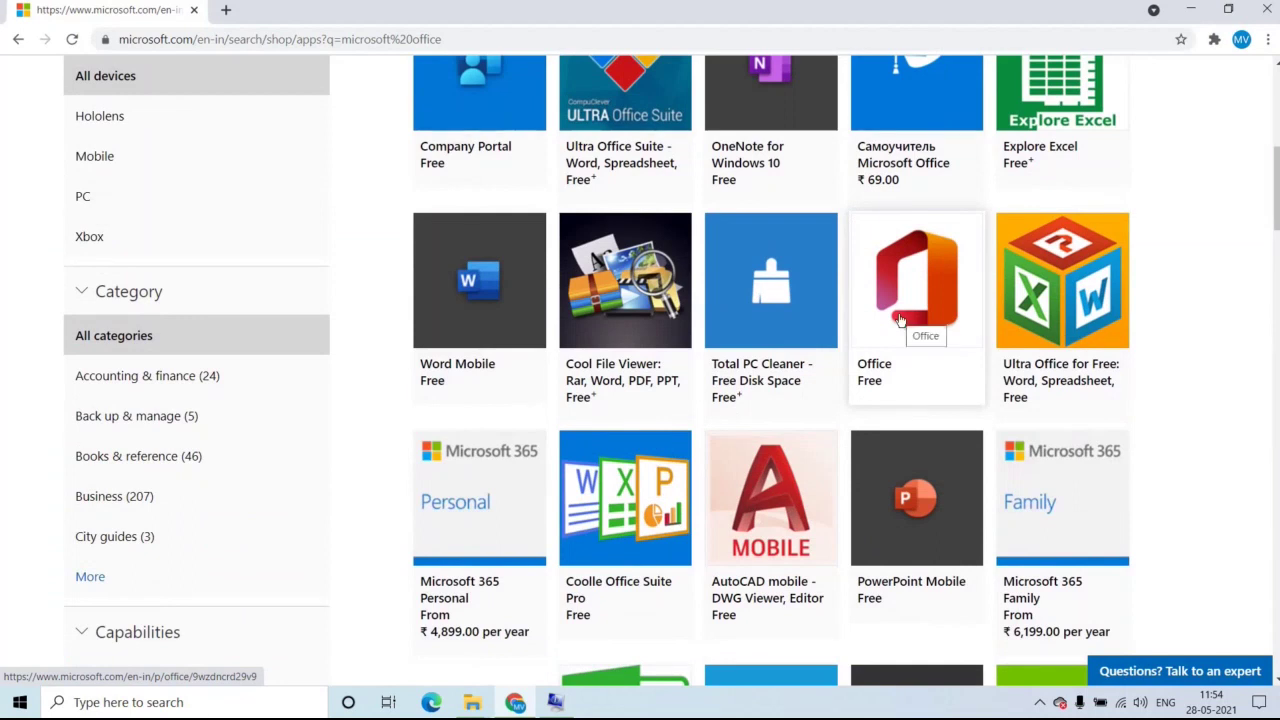
left_click(899, 320)
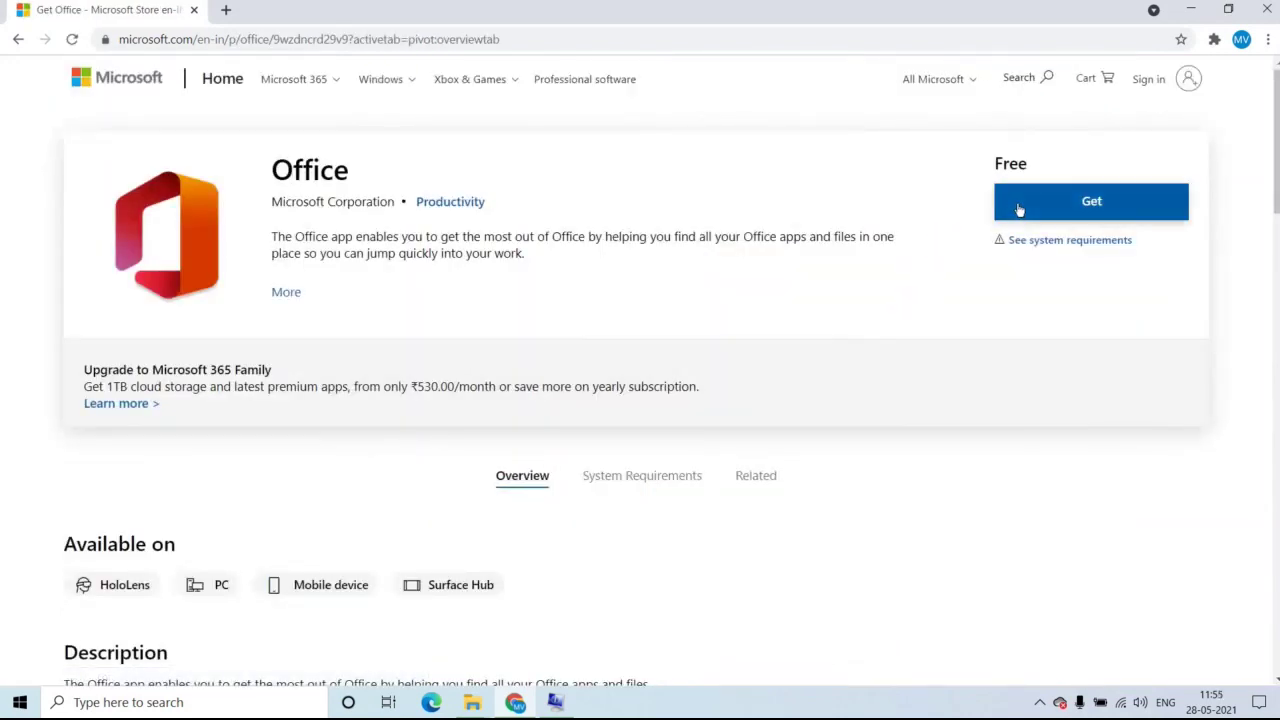
Choose to get the free Office app and allow the browser to open it in Microsoft Store.
left_click(1019, 209)
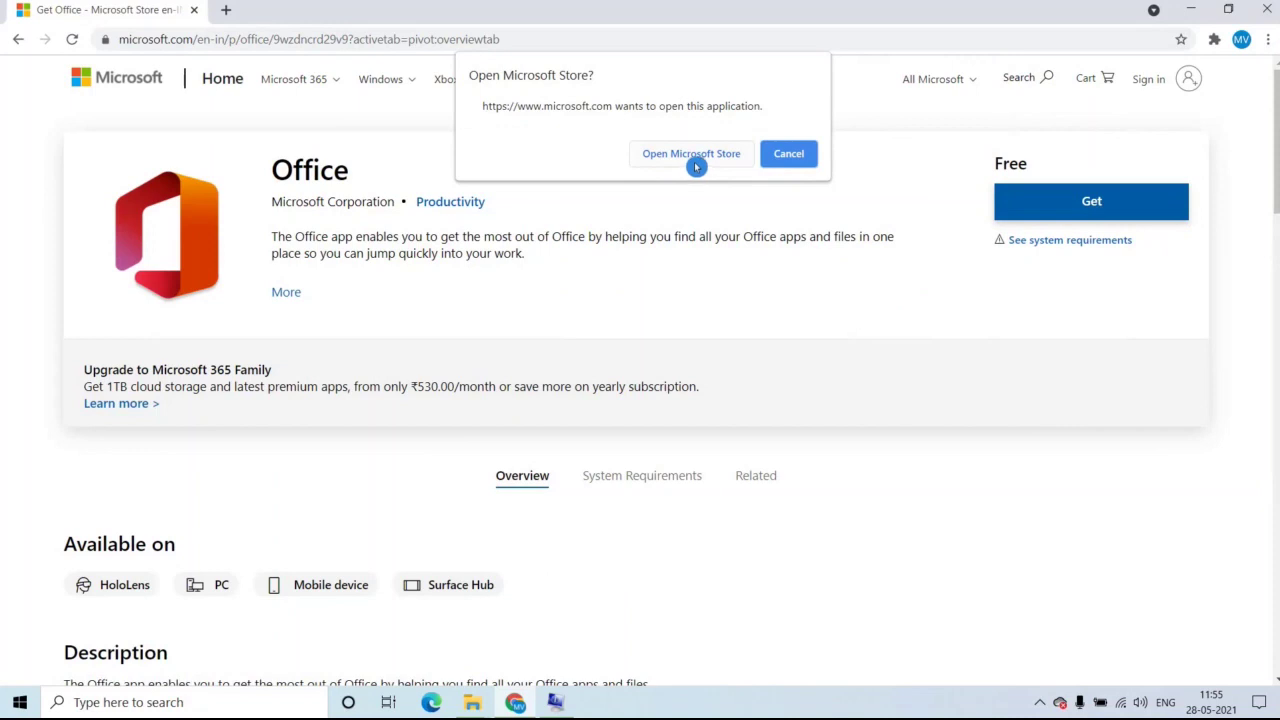
left_click(690, 157)
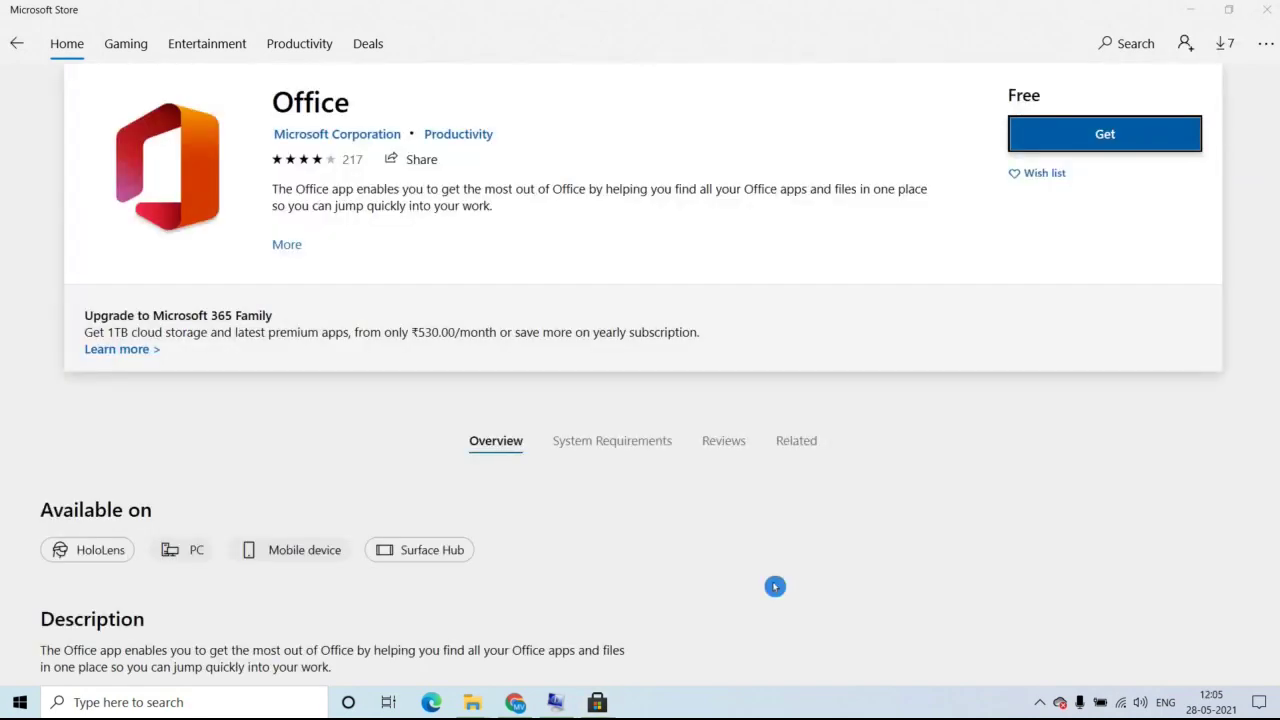
Hit Get for Office and choose to continue with a different Microsoft account.
left_click(1120, 137)
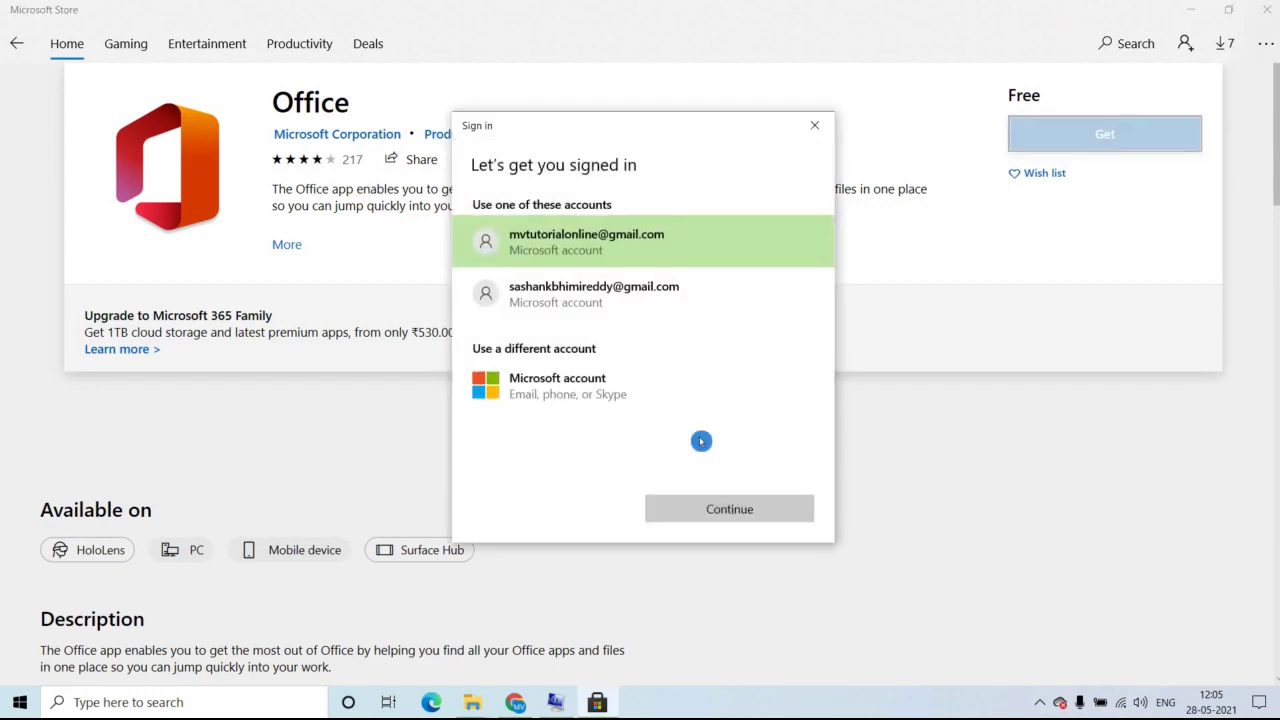
left_click(581, 400)
left_click(705, 512)
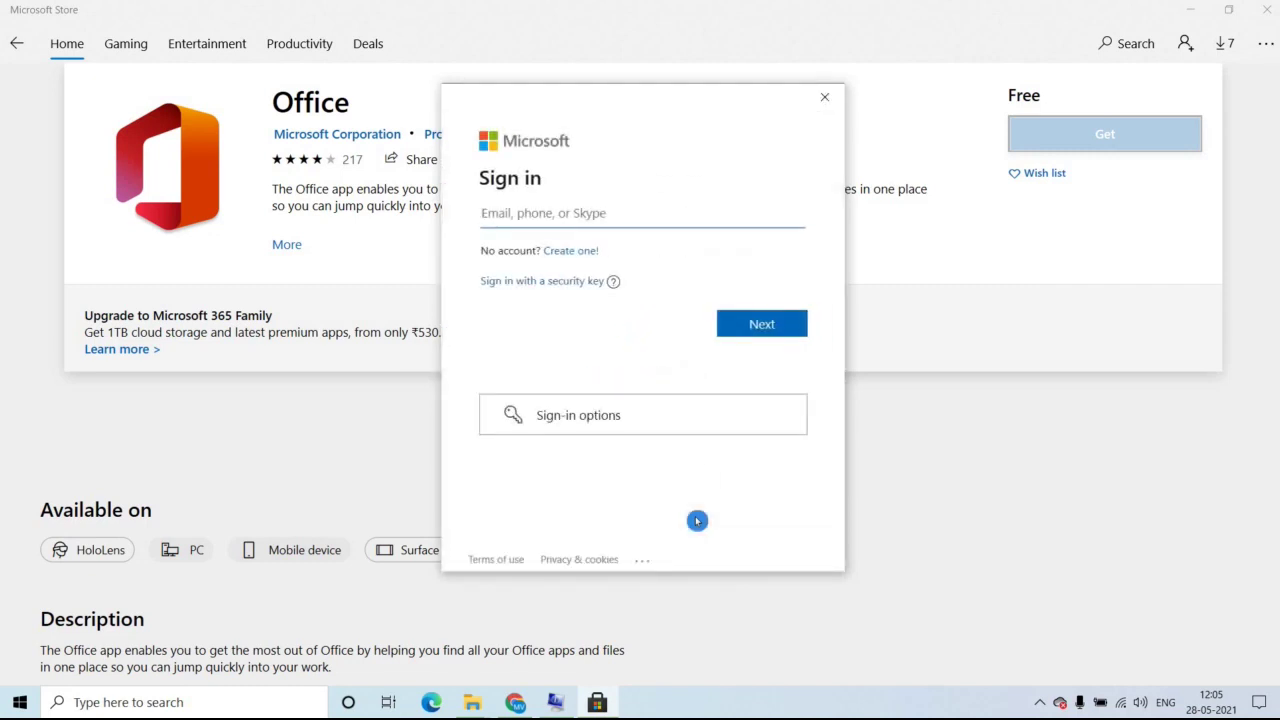
Sign in with the Microsoft account e-mail and password so Office downloads and installs.
left_click(531, 220)
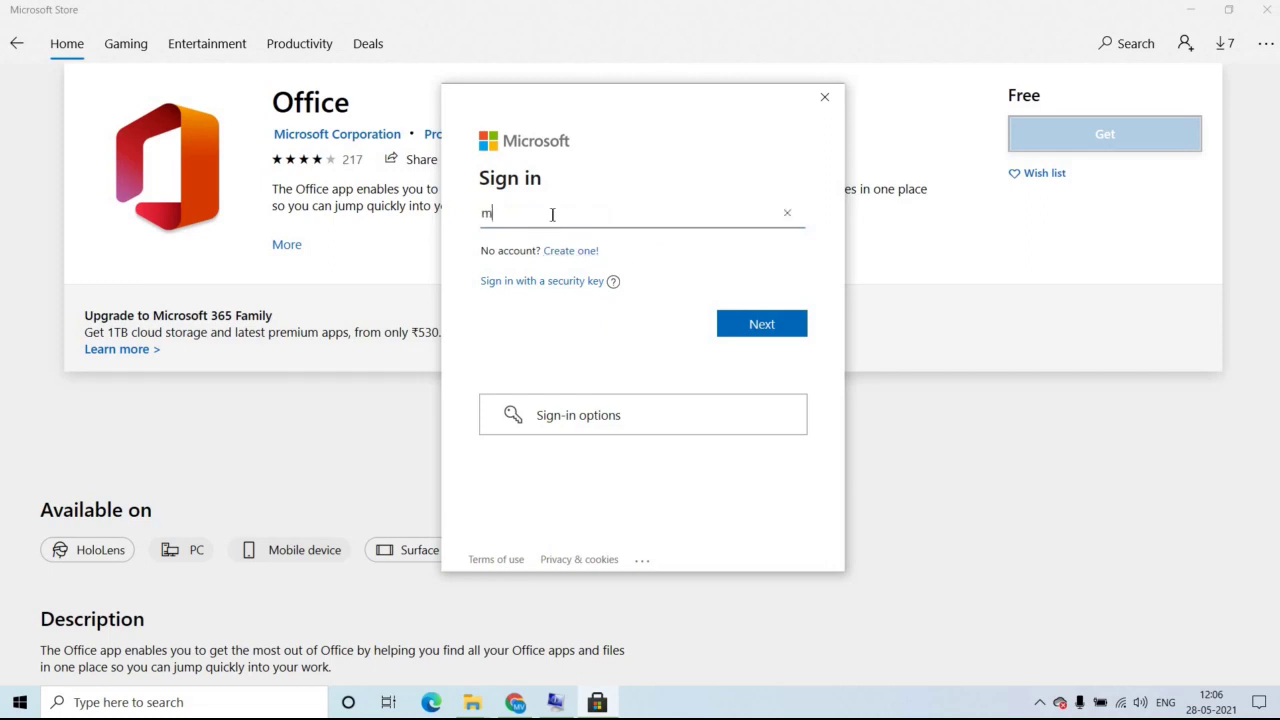
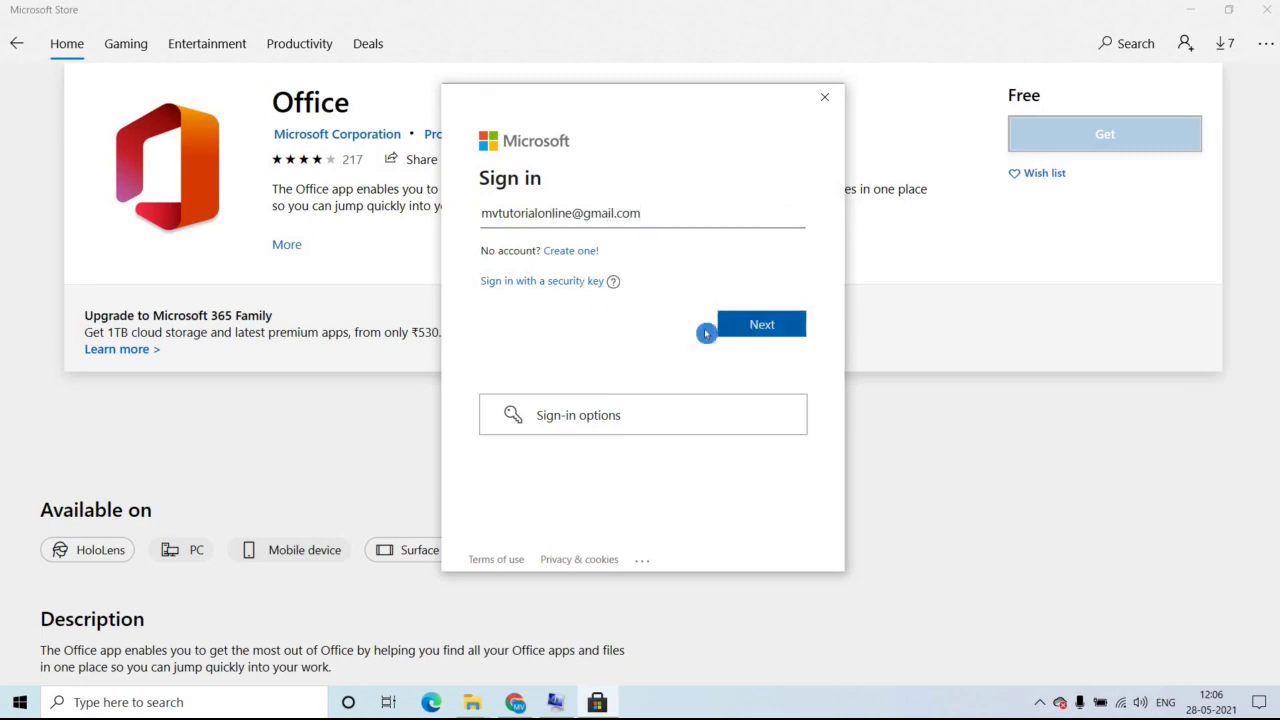
left_click(745, 324)
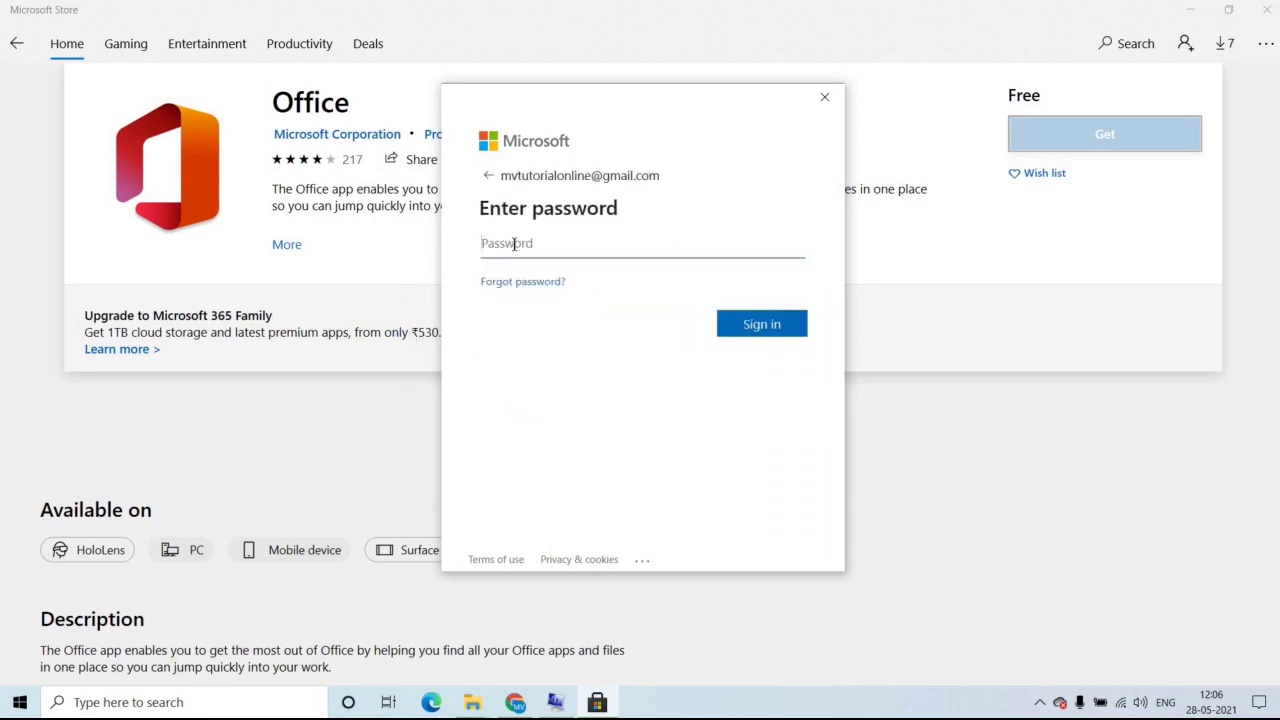
type("**********")
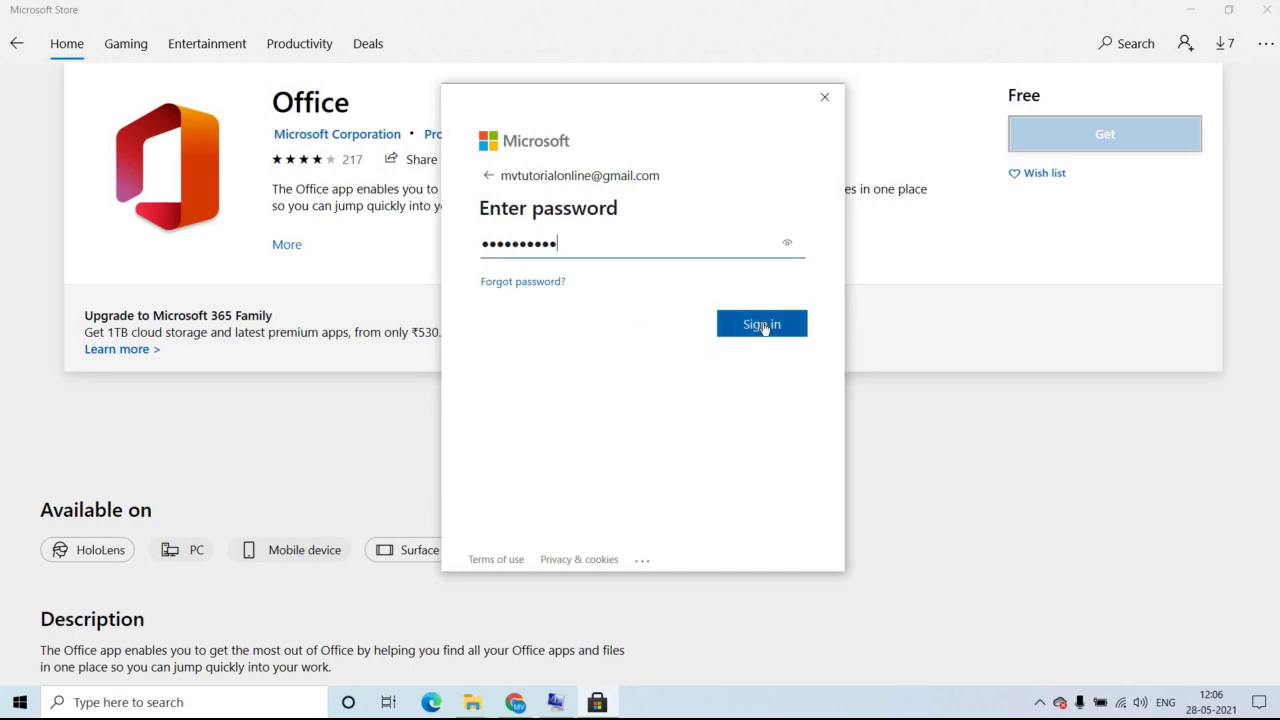
left_click(762, 325)
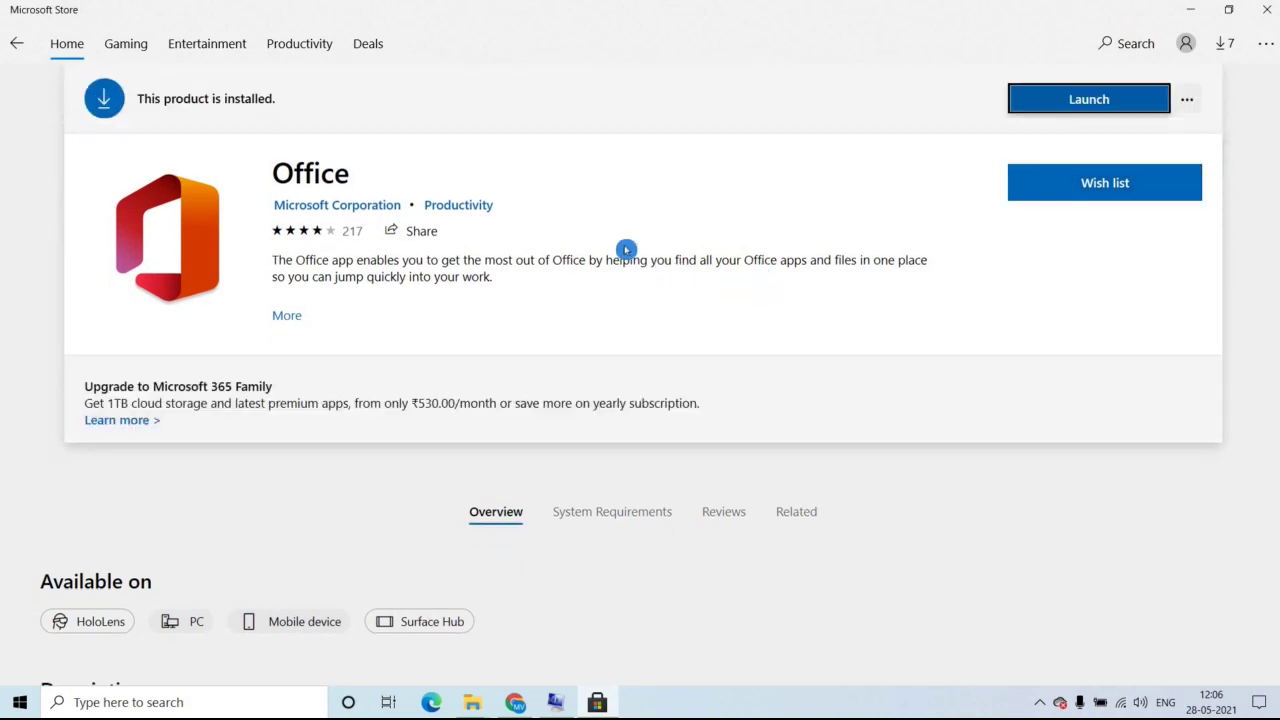
Launch the installed Office app from its Microsoft Store page.
left_click_drag(112, 136, 939, 116)
left_click(1168, 118)
left_click(1100, 100)
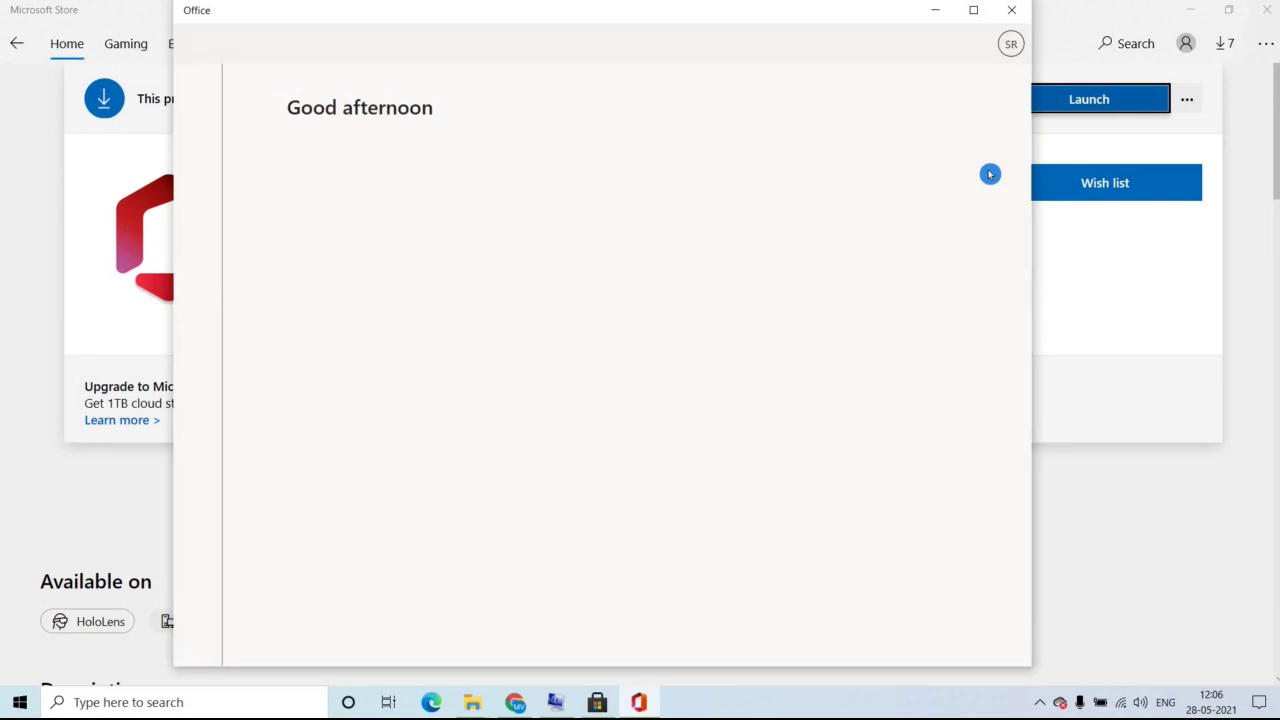
Maximize Office, close the Go premium offer, decline taskbar pinning, and close the improvements callout.
left_click(973, 10)
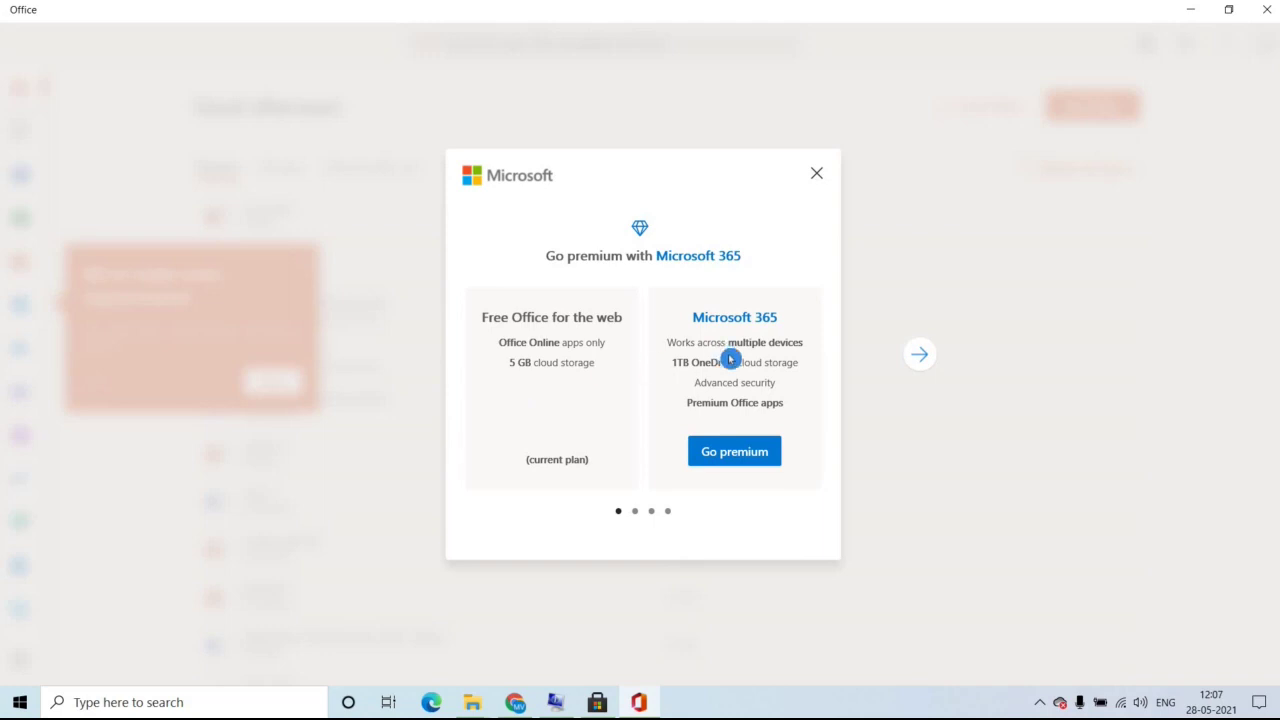
left_click(817, 174)
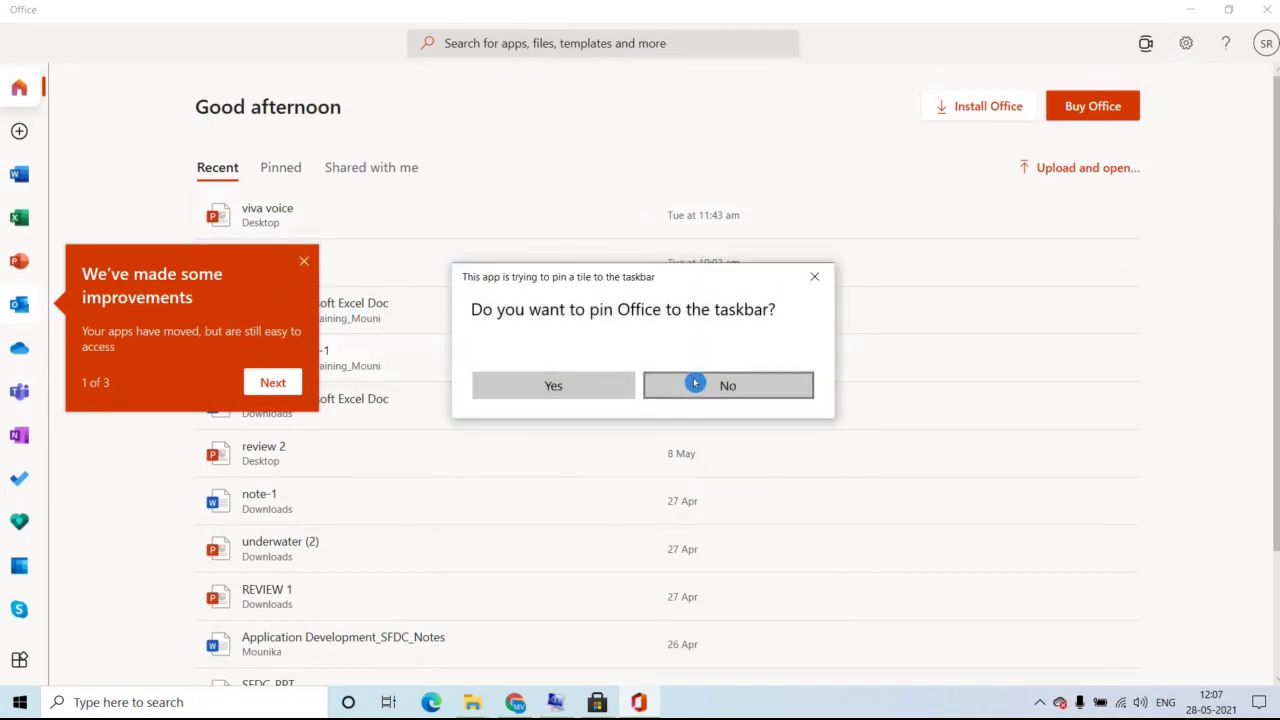
left_click(660, 385)
left_click(12, 444)
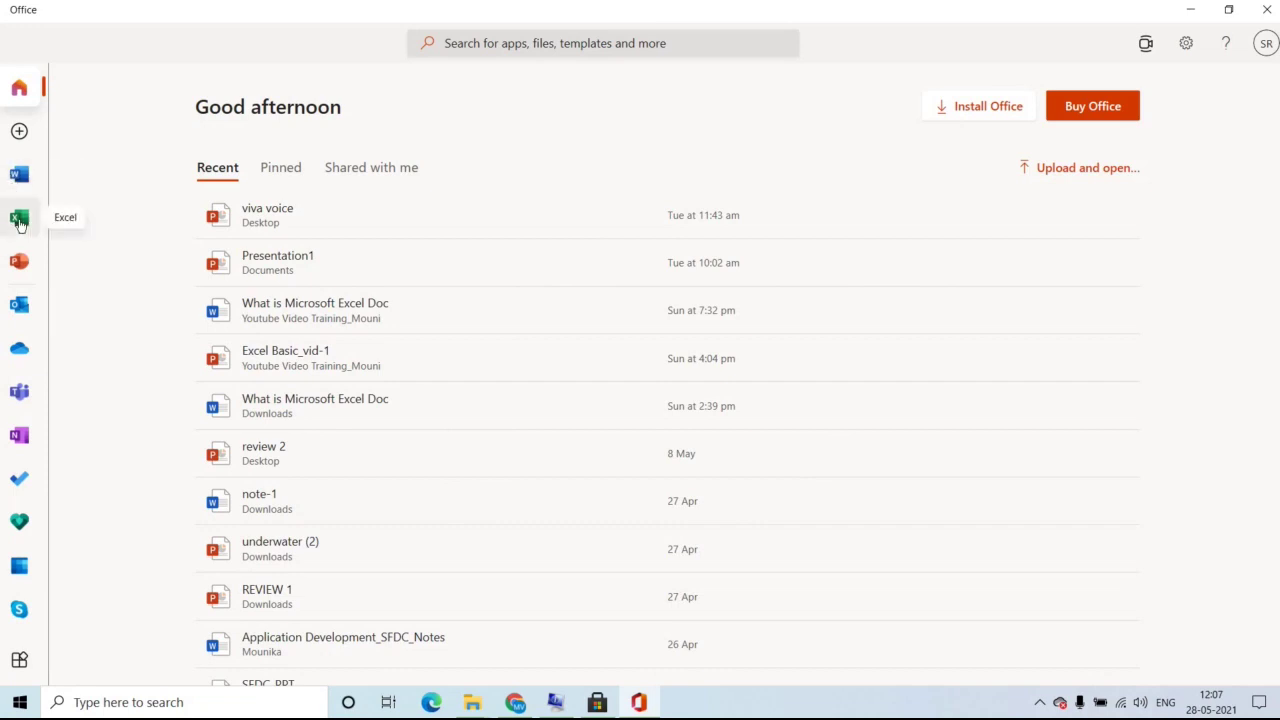
Switch to Office's Excel page and bring the new blank Book1 workbook window forward.
left_click(19, 221)
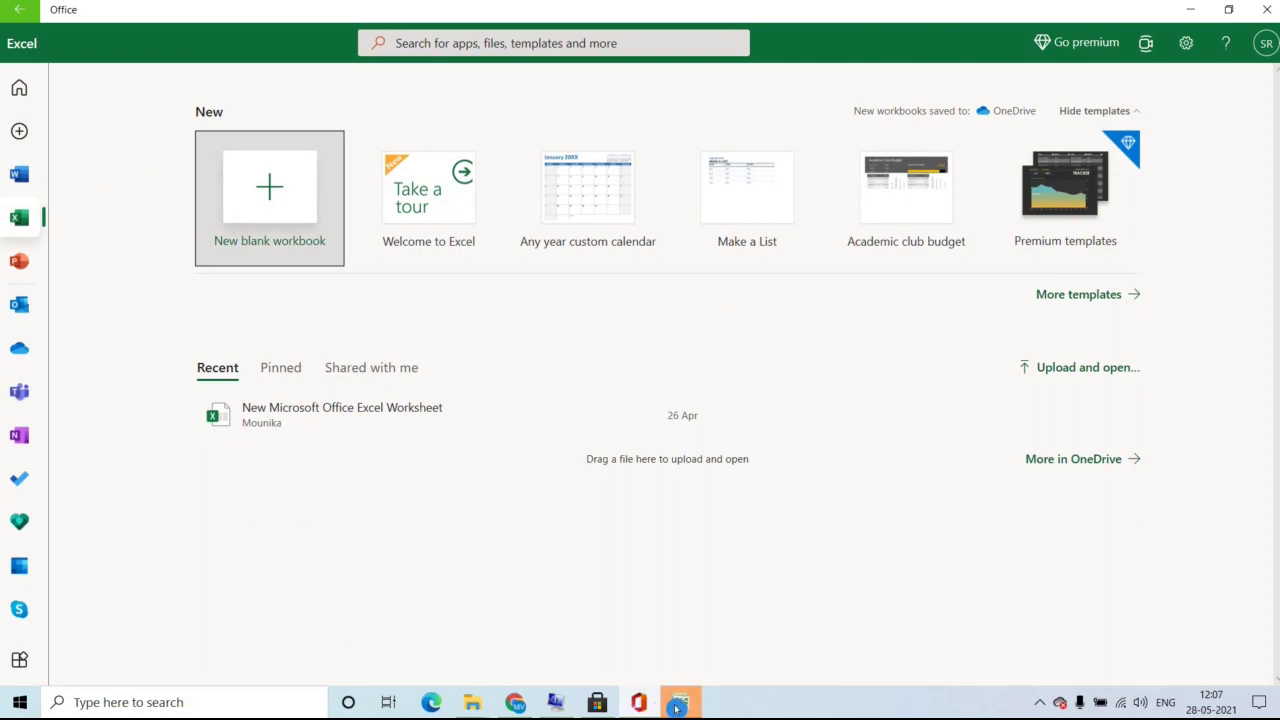
left_click(679, 703)
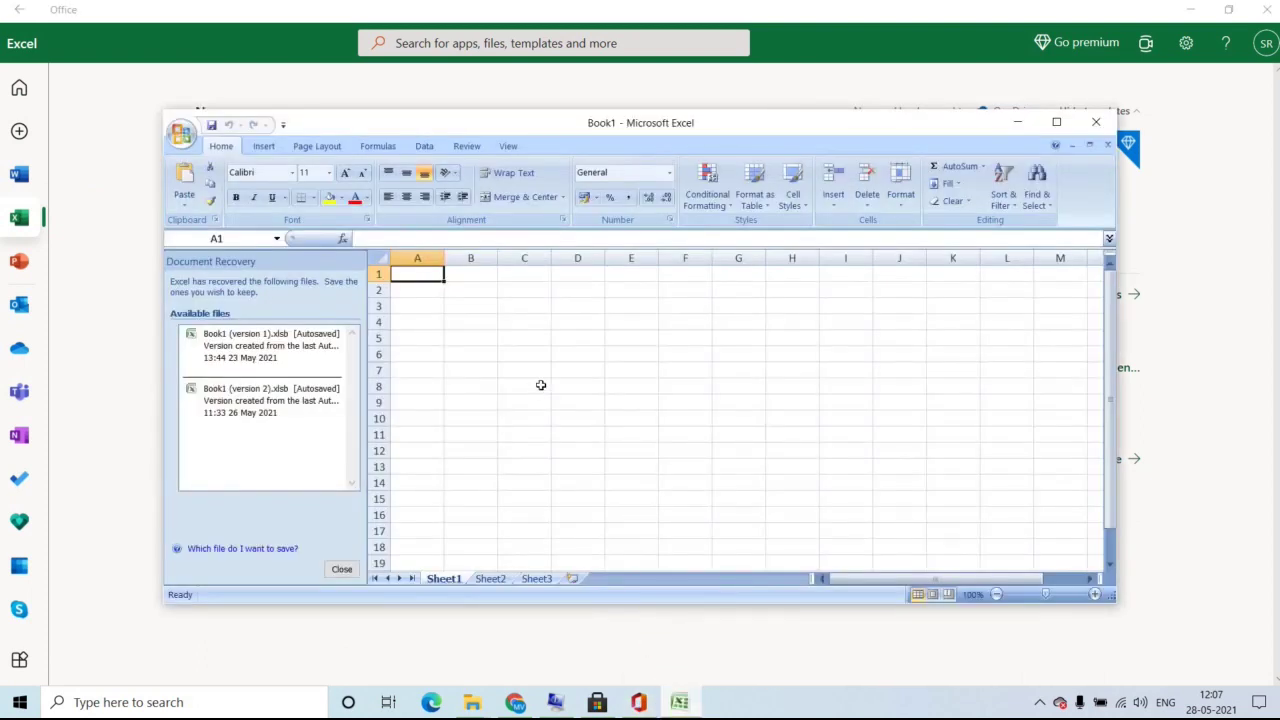
Maximize Book1, close Document Recovery keeping files to view later, then minimize Excel.
left_click(1063, 122)
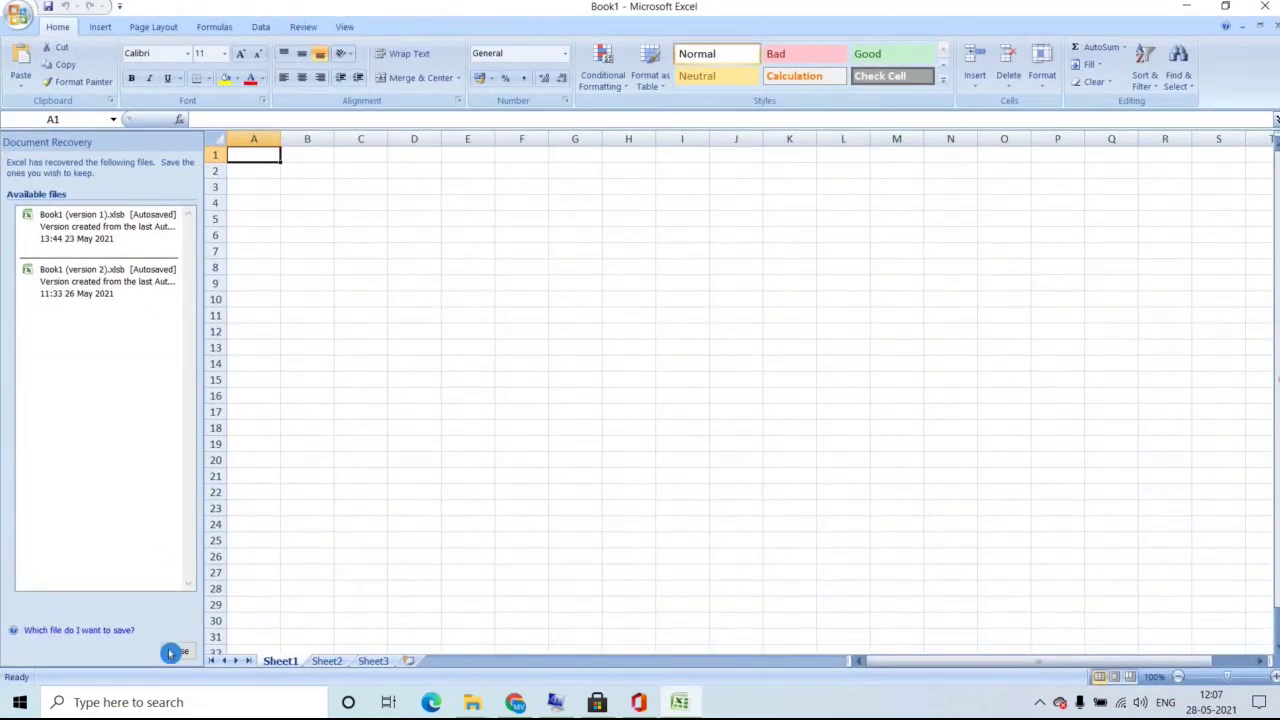
left_click(179, 651)
left_click(250, 206)
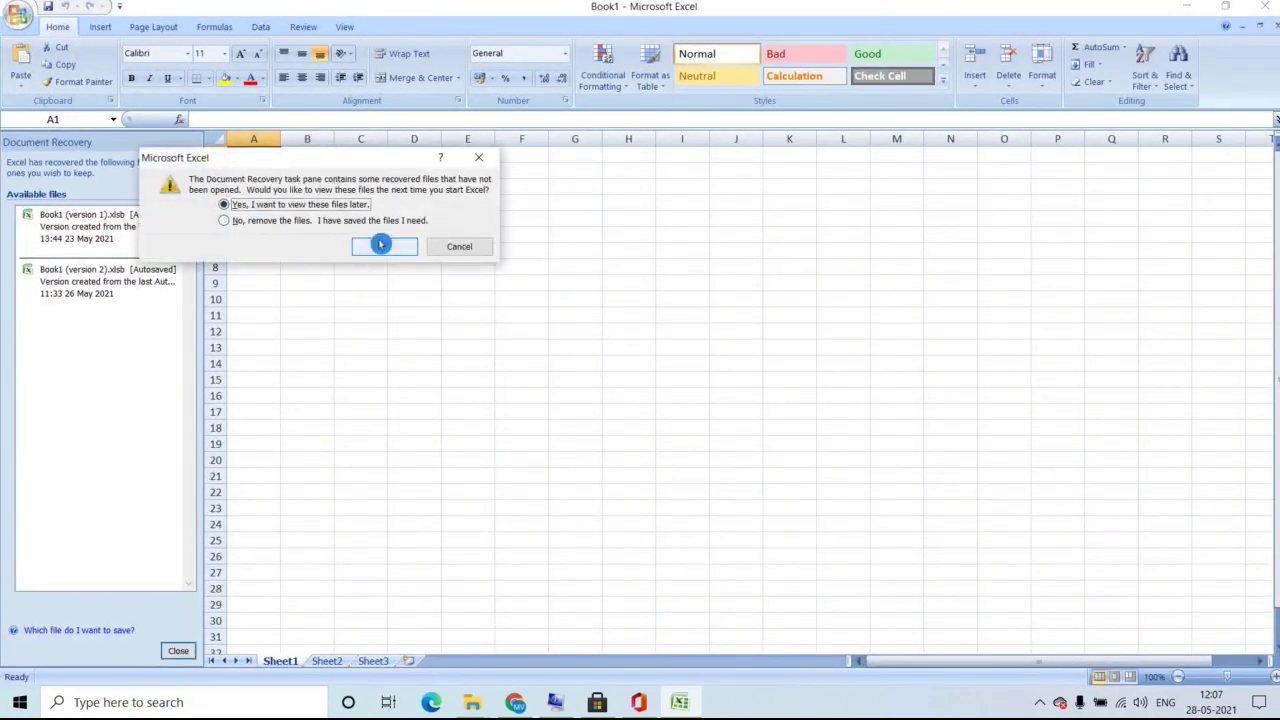
left_click(380, 245)
left_click(1186, 10)
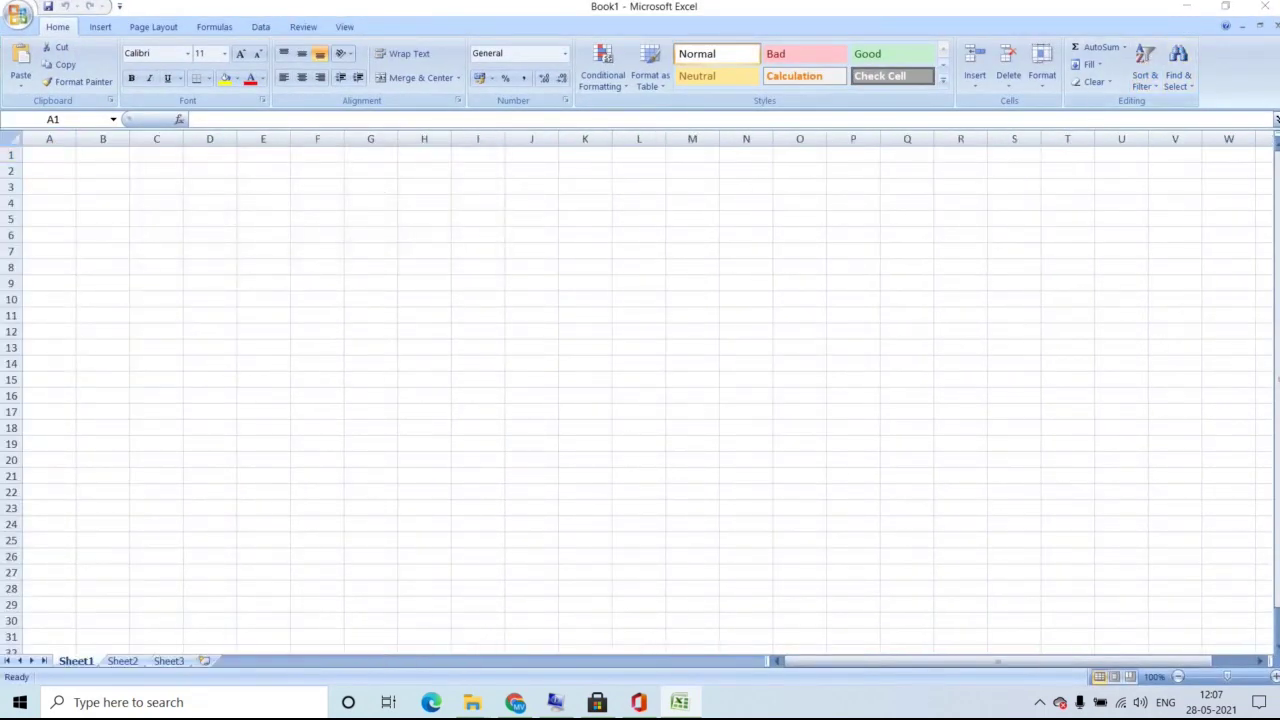